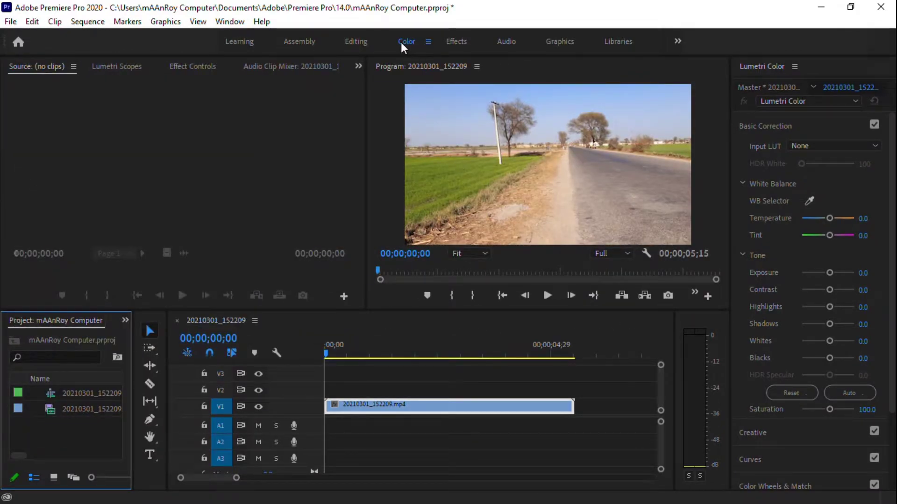
# Show the Lumetri Scopes waveform and narrow its panel to enlarge the Program monitor area
pyautogui.click(523, 157)
pyautogui.click(252, 159)
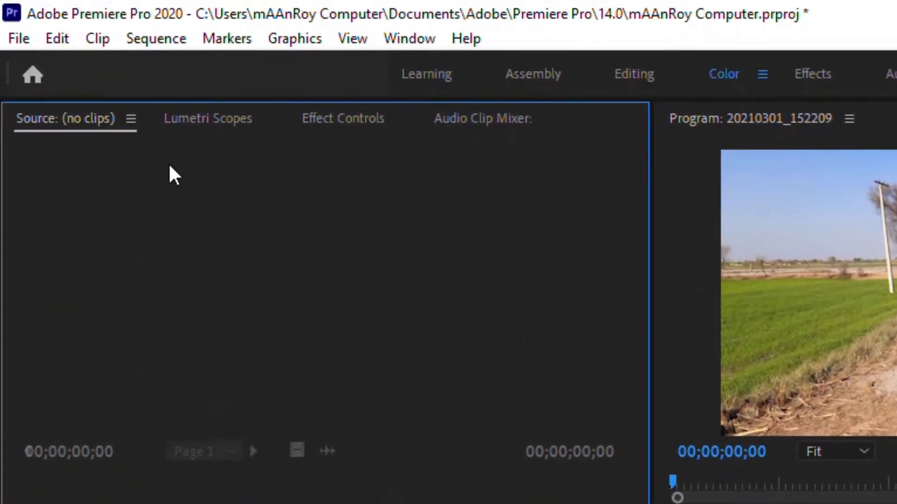
pyautogui.click(200, 132)
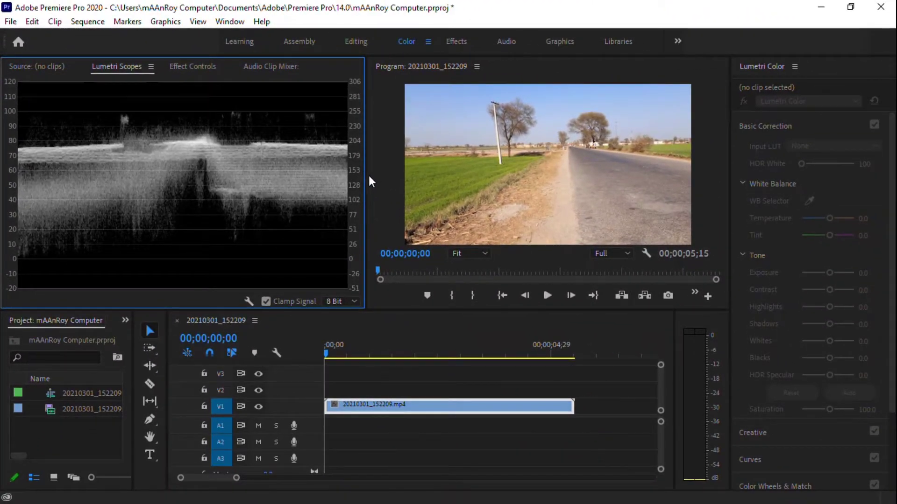
pyautogui.moveTo(365, 182); pyautogui.dragTo(245, 210)
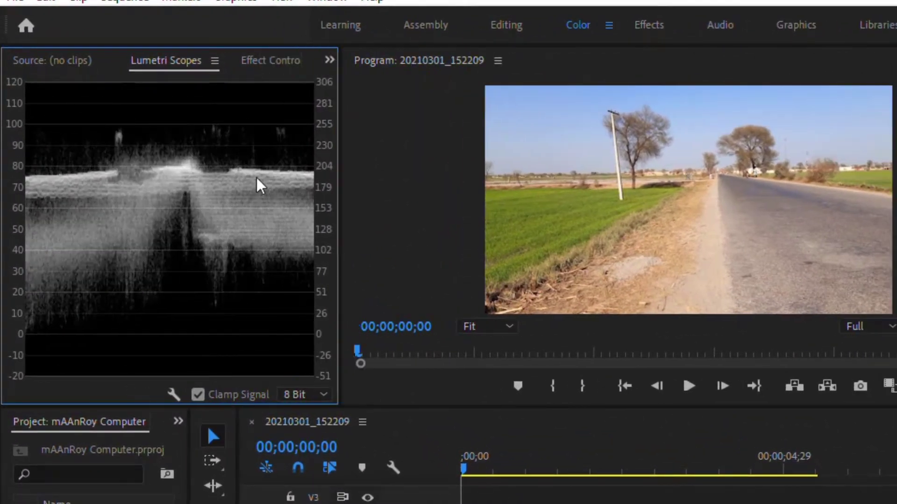
# Set the parade type of the Lumetri Scopes to RGB
pyautogui.rightClick(218, 163)
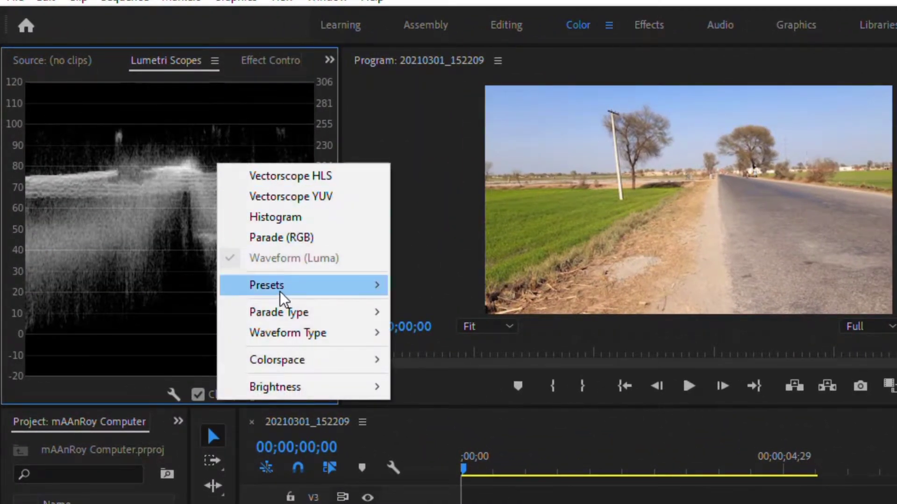
pyautogui.moveTo(280, 314)
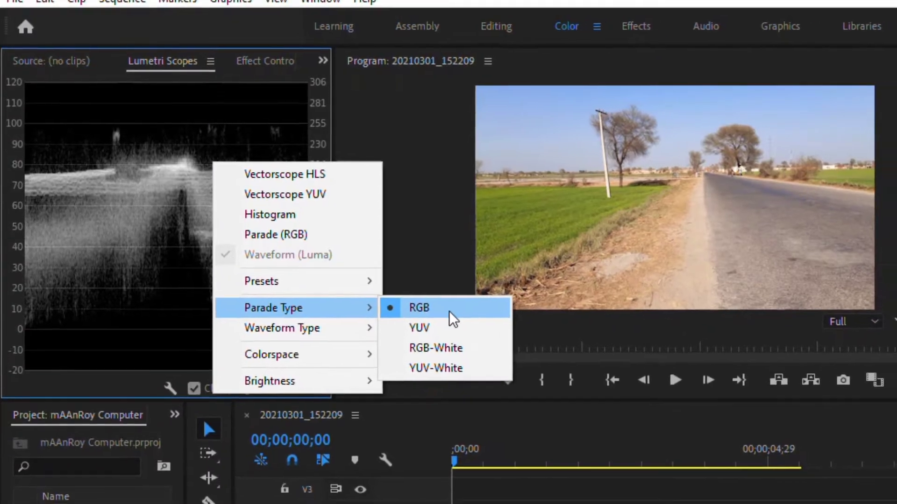
pyautogui.click(450, 312)
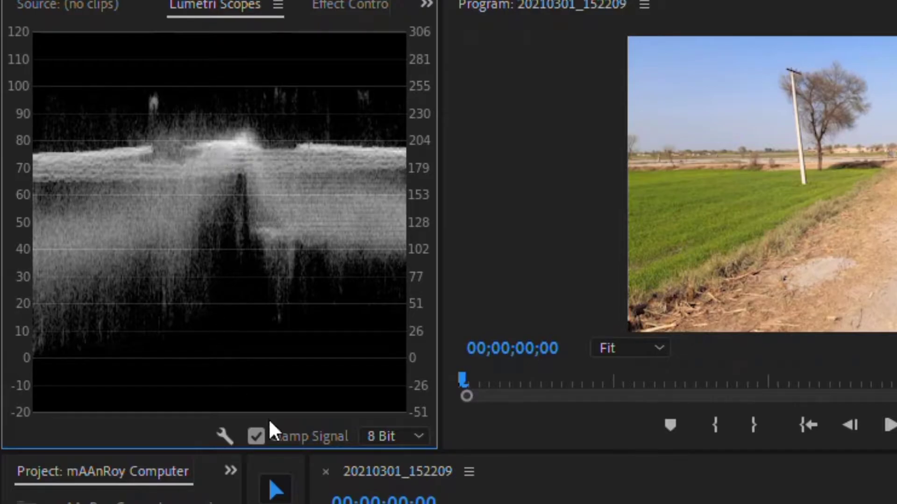
# Place the playhead at 00;00;01;27 on the road clip and expand its Basic Correction settings
pyautogui.click(760, 503)
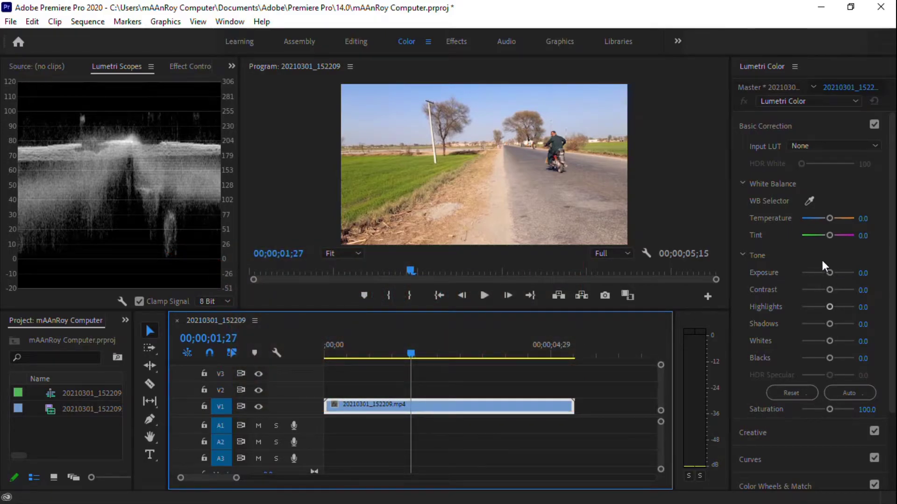
pyautogui.click(784, 124)
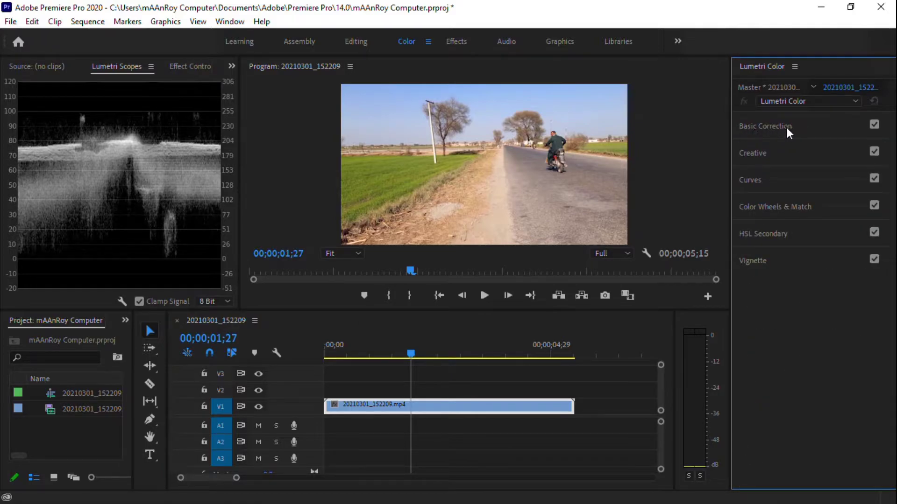
pyautogui.click(783, 127)
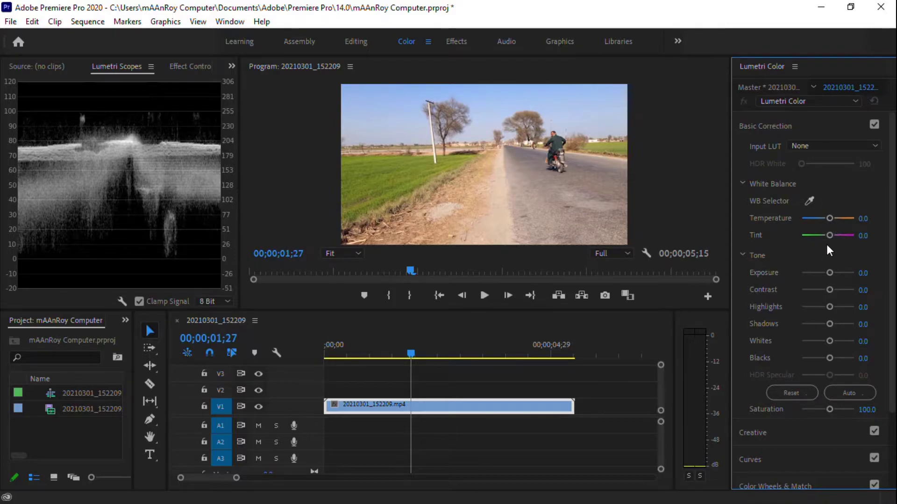
# Try Exposure values of -1.8, -3.8 and 0.3 on the road clip, and reset Exposure to 0.0
pyautogui.click(830, 273)
pyautogui.moveTo(830, 273)
pyautogui.mouseDown()
pyautogui.moveTo(839, 274)
pyautogui.moveTo(817, 276)
pyautogui.mouseUp()
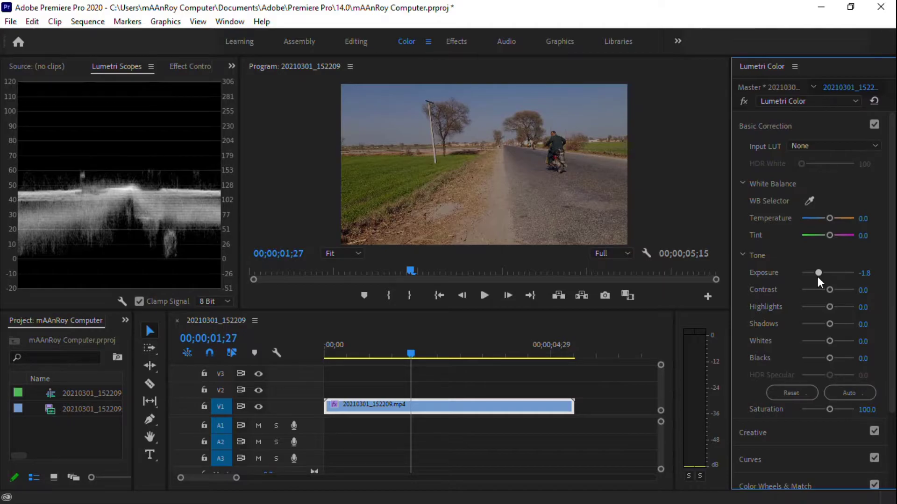
pyautogui.moveTo(817, 276); pyautogui.dragTo(806, 293)
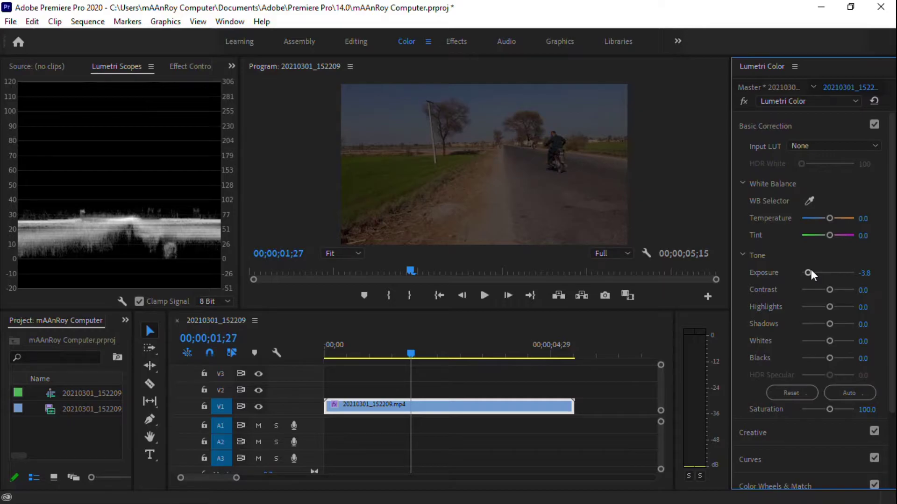
pyautogui.moveTo(809, 273); pyautogui.dragTo(829, 292)
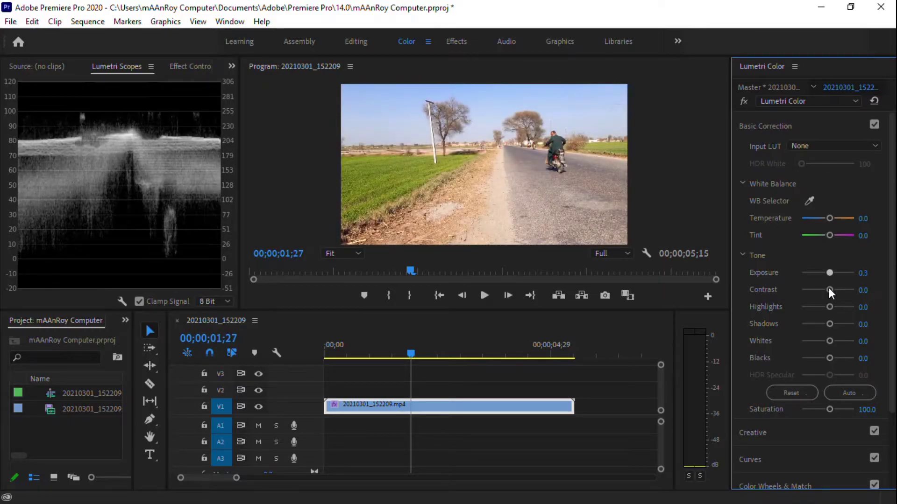
pyautogui.doubleClick(829, 272)
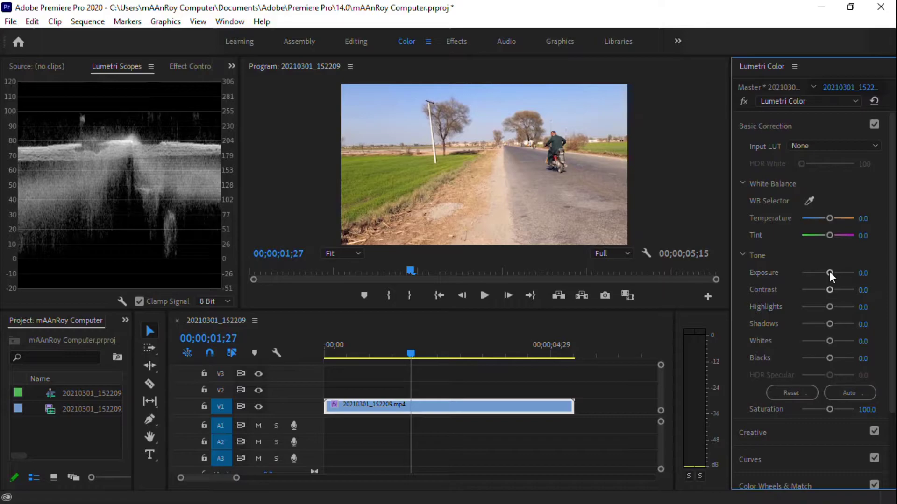
# Set the road clip's Contrast to about 75.3 in the Basic Correction tone settings
pyautogui.click(844, 289)
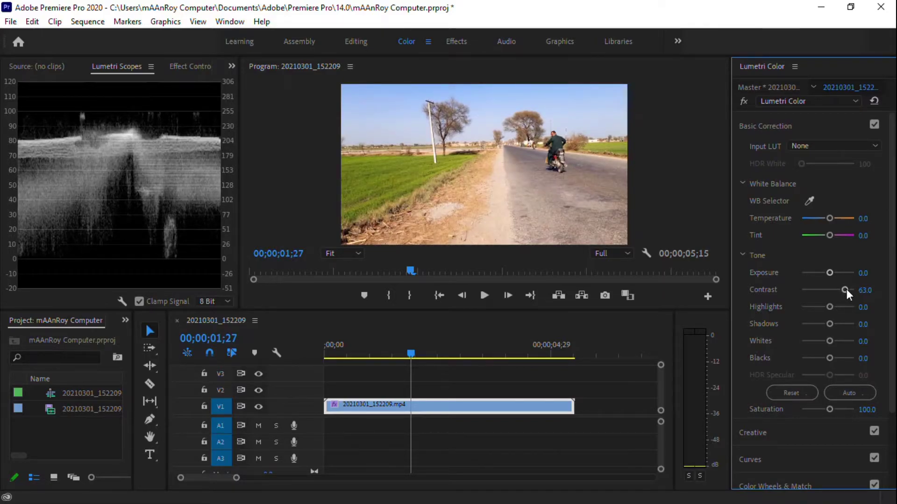
pyautogui.click(847, 290)
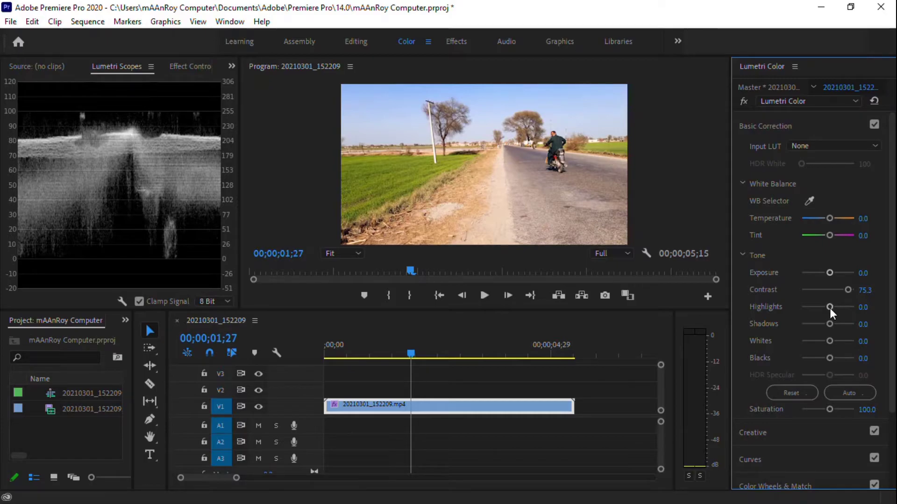
# Try Highlights at about 58.0 and -80.2 on the clip, and reset Highlights to 0.0
pyautogui.moveTo(829, 308); pyautogui.dragTo(842, 309)
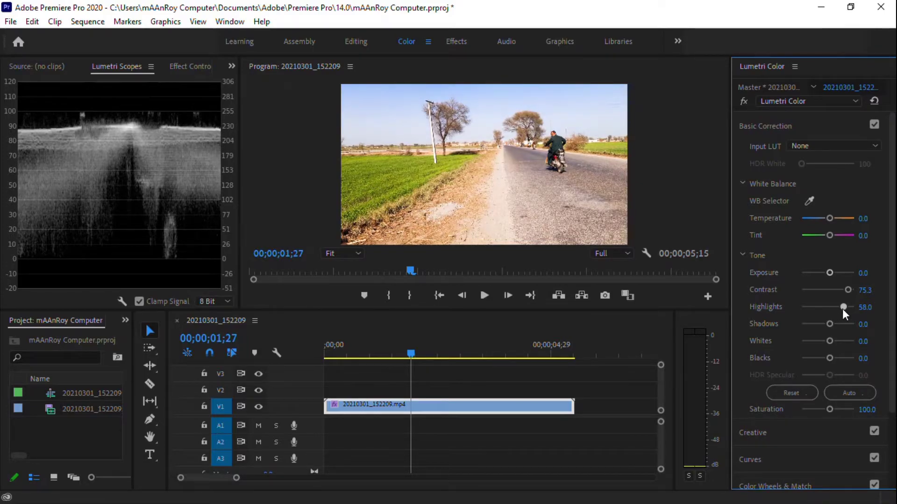
pyautogui.moveTo(842, 309); pyautogui.dragTo(805, 316)
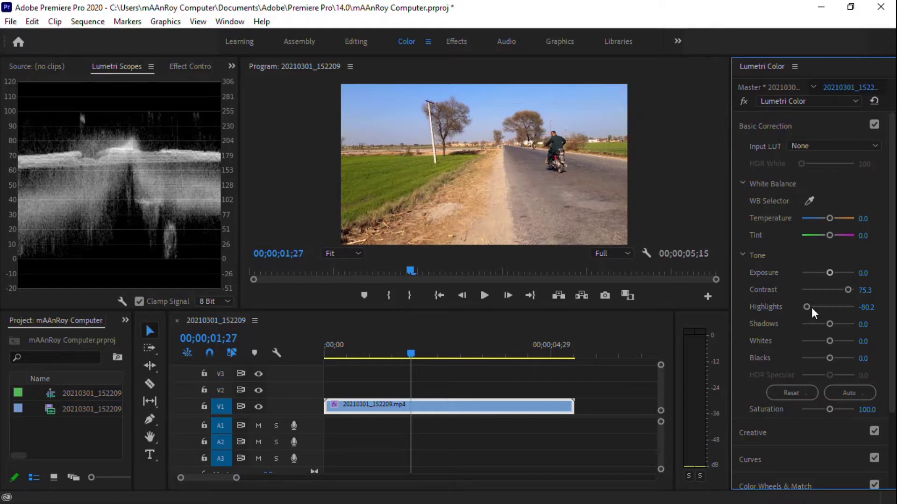
pyautogui.doubleClick(805, 307)
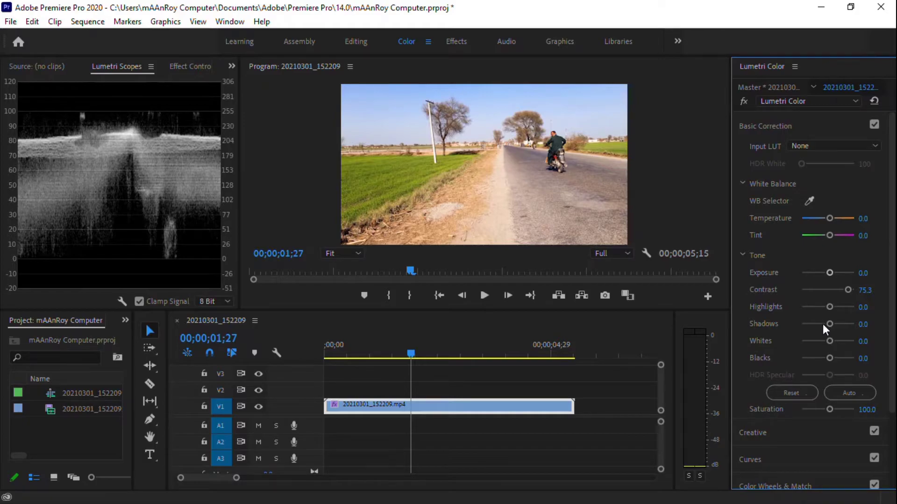
# Lower the clip's Shadows to about -38.3 and raise its Whites to about 38.3
pyautogui.moveTo(829, 324); pyautogui.dragTo(819, 326)
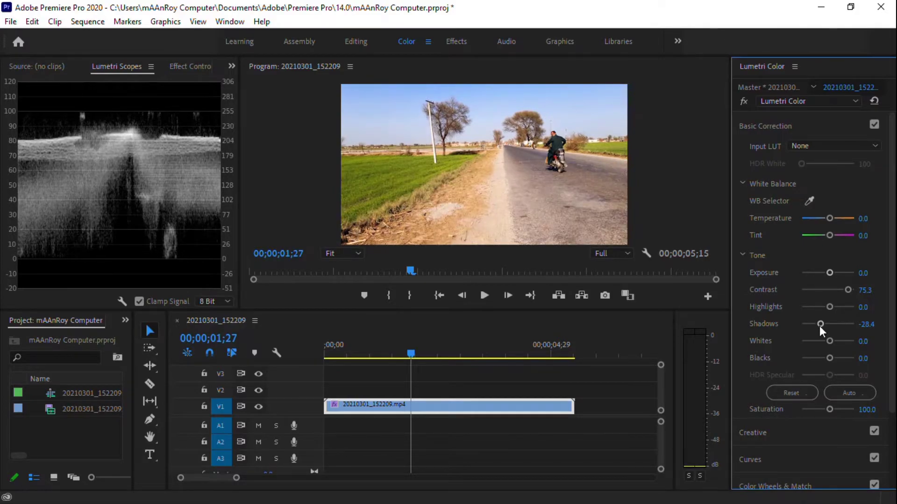
pyautogui.moveTo(819, 326); pyautogui.dragTo(817, 327)
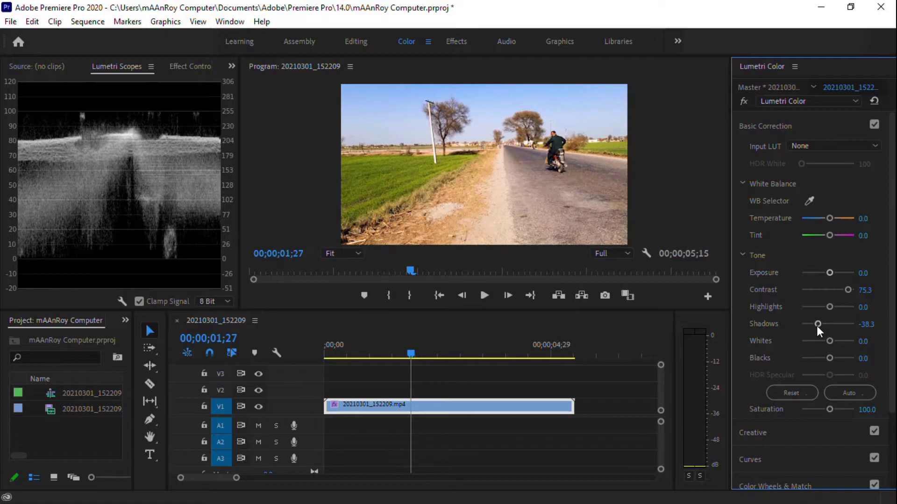
pyautogui.click(838, 341)
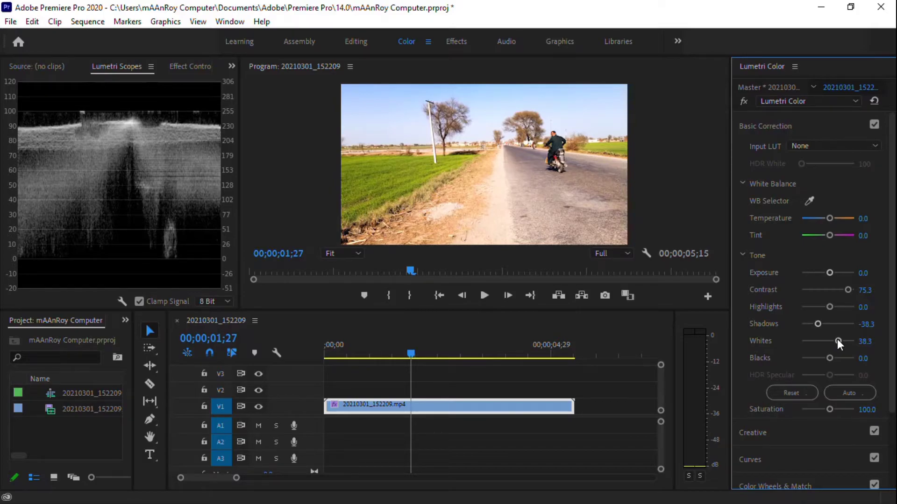
# Lower the clip's Blacks to about -30.9 and raise its Highlights to about 35.8
pyautogui.moveTo(825, 357); pyautogui.dragTo(820, 357)
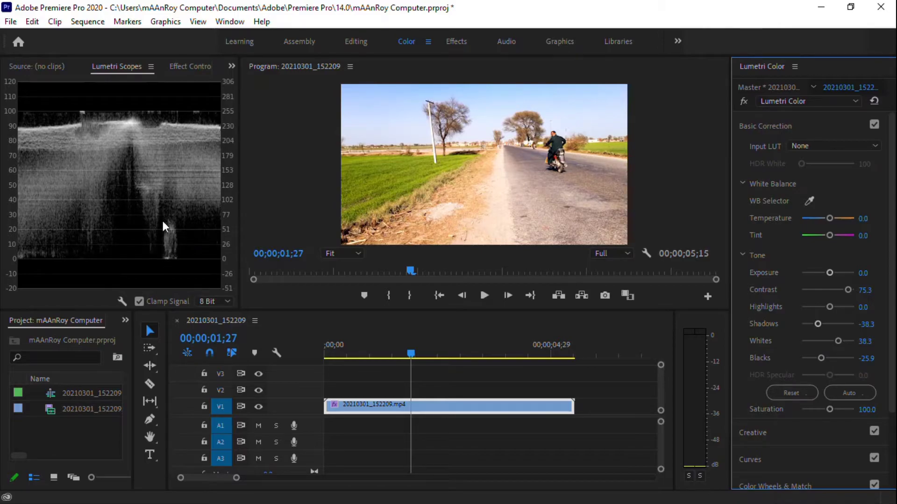
pyautogui.click(843, 389)
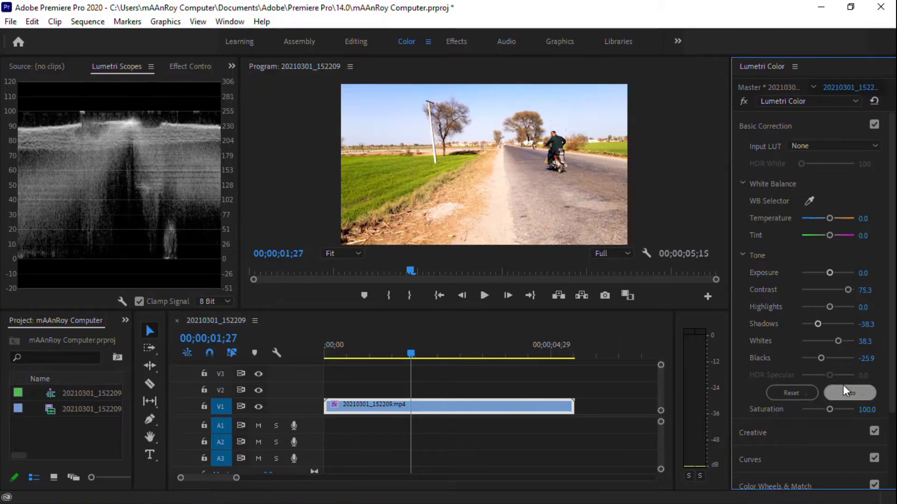
pyautogui.moveTo(820, 358); pyautogui.dragTo(819, 360)
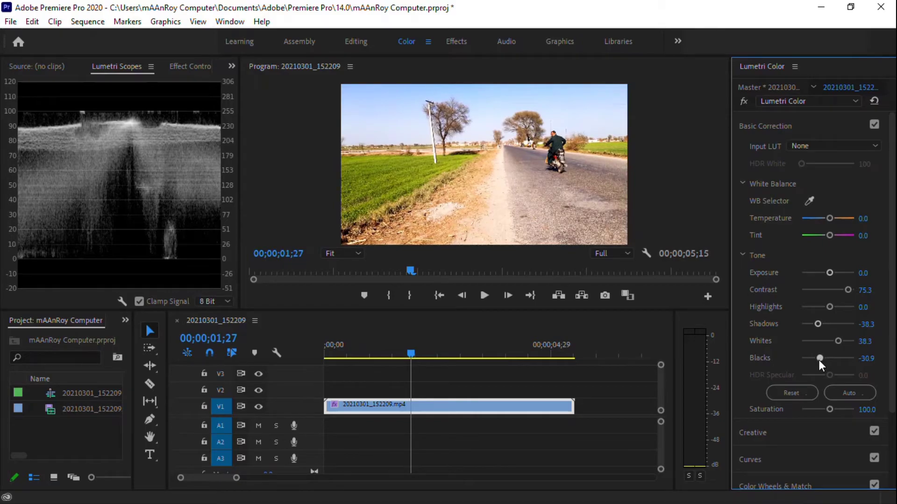
pyautogui.click(834, 307)
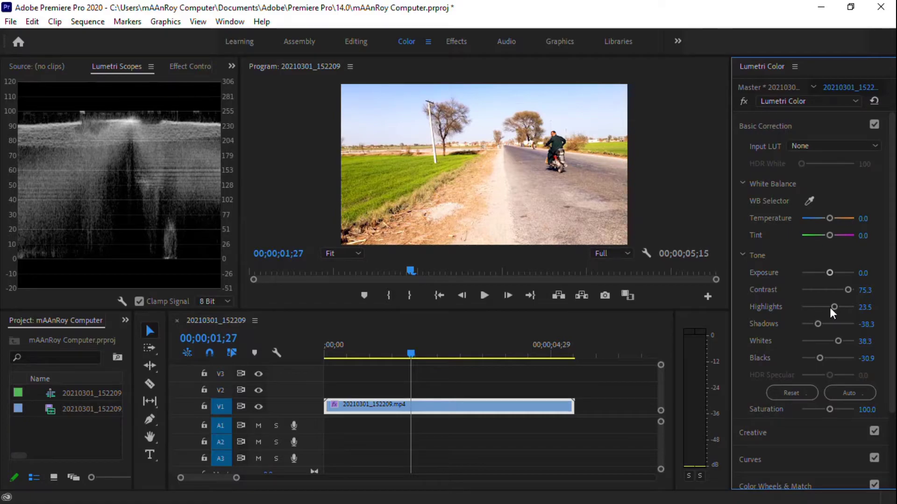
pyautogui.click(830, 308)
pyautogui.click(837, 307)
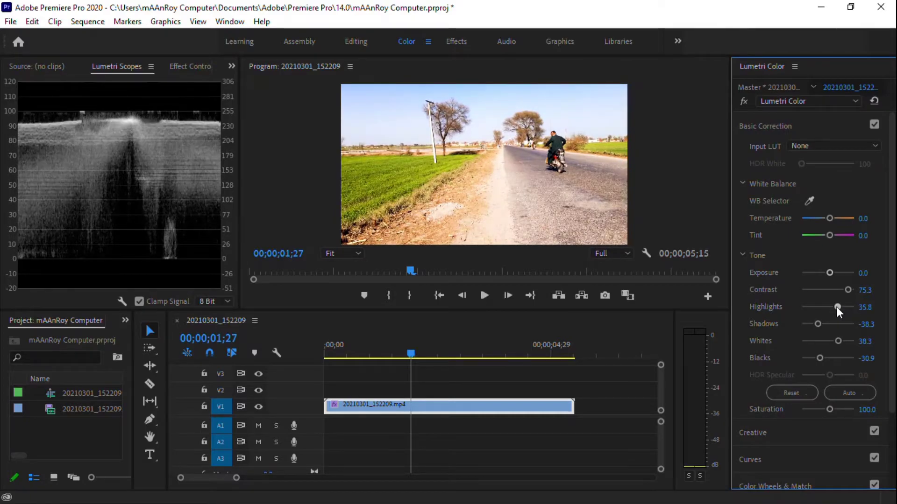
# Try an Exposure of 0.9 on the clip with the other tone corrections applied, and reset it to 0.0
pyautogui.click(832, 273)
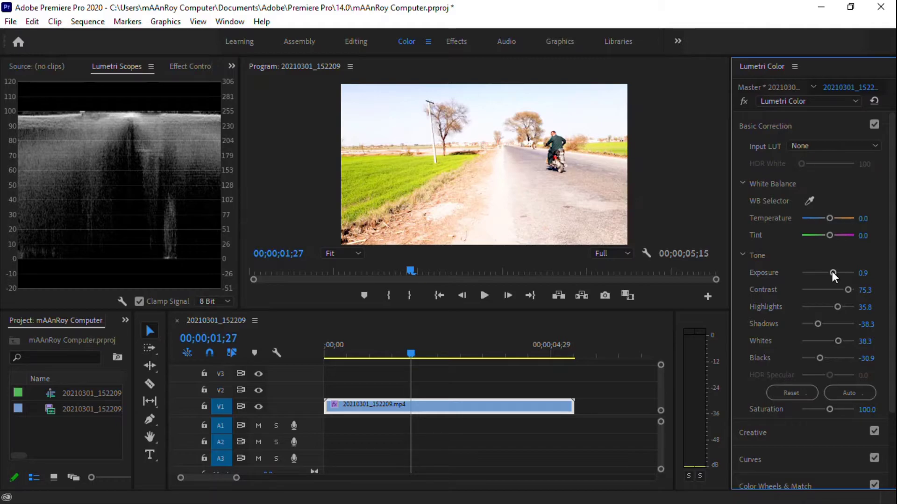
pyautogui.doubleClick(832, 273)
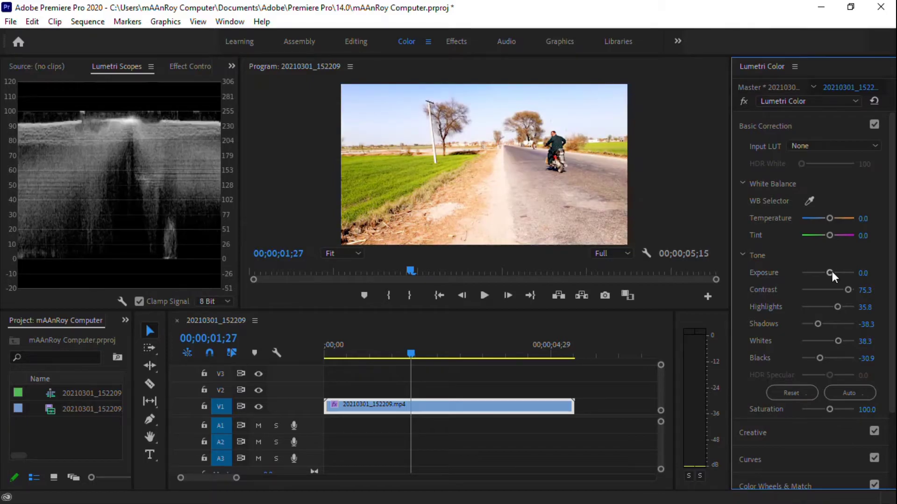
# Open the Creative adjustments for the clip and set Sharpen to about 33.3
pyautogui.scroll(-4, 778, 350)
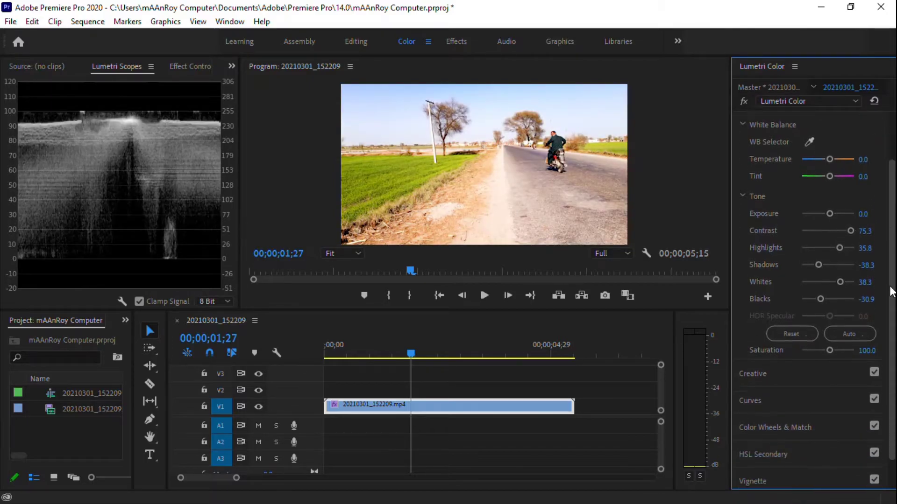
pyautogui.click(778, 338)
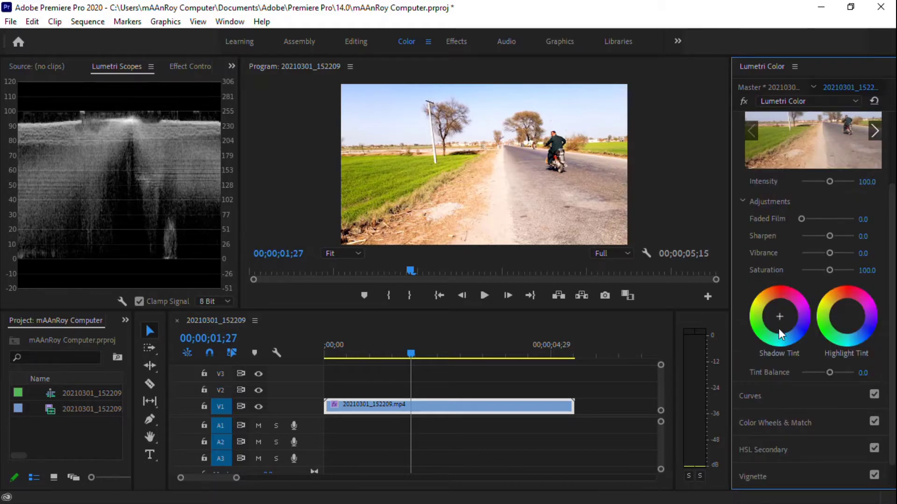
pyautogui.scroll(-1, 890, 275)
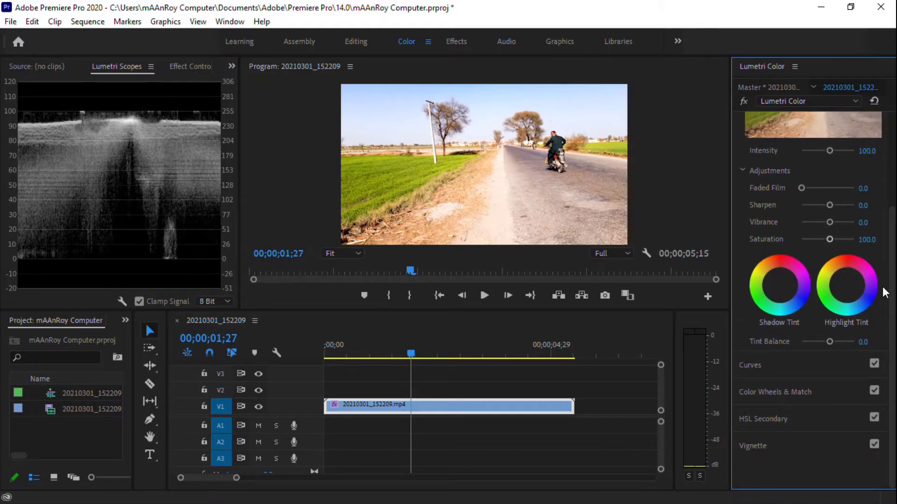
pyautogui.moveTo(890, 293); pyautogui.dragTo(891, 266)
pyautogui.click(835, 205)
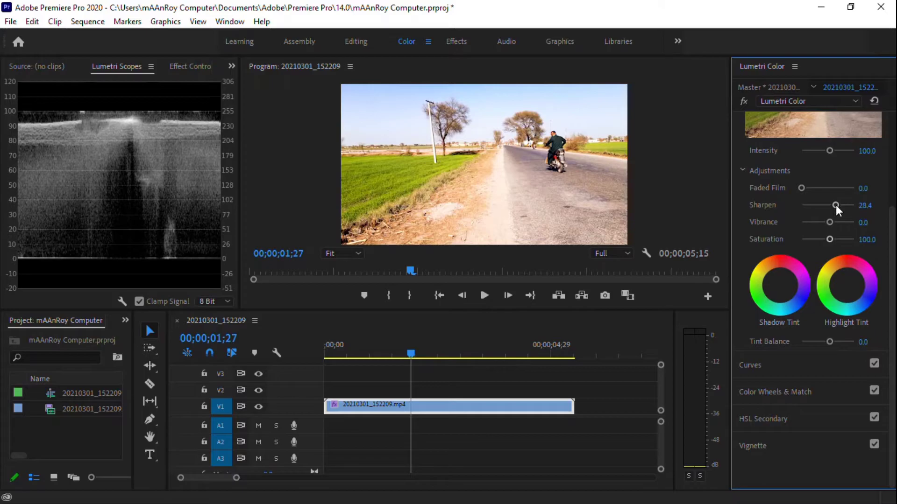
pyautogui.click(836, 205)
# Set the clip's Creative Vibrance to about 38.3 and Saturation to about 140.7
pyautogui.click(834, 222)
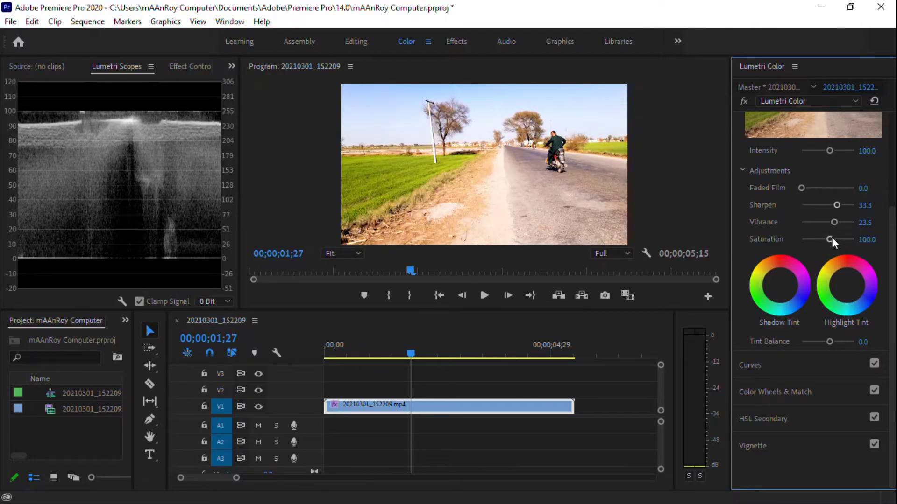
pyautogui.click(834, 240)
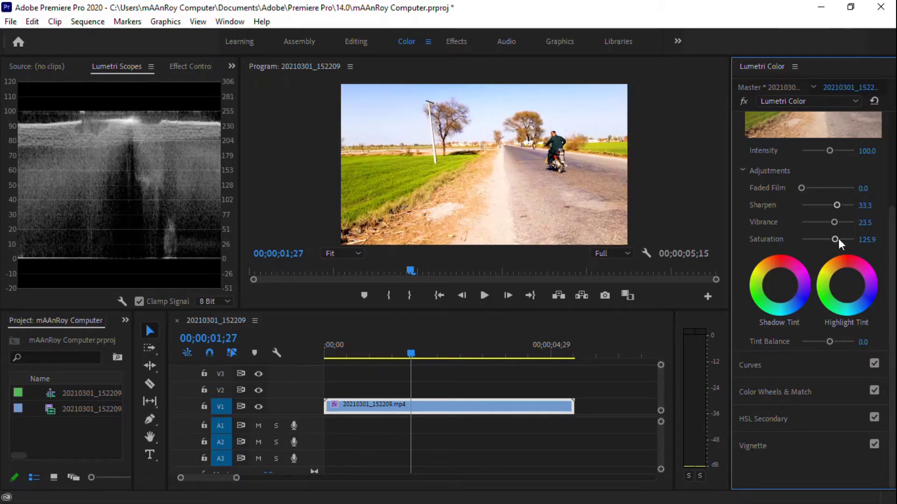
pyautogui.moveTo(837, 240); pyautogui.dragTo(841, 239)
pyautogui.click(837, 223)
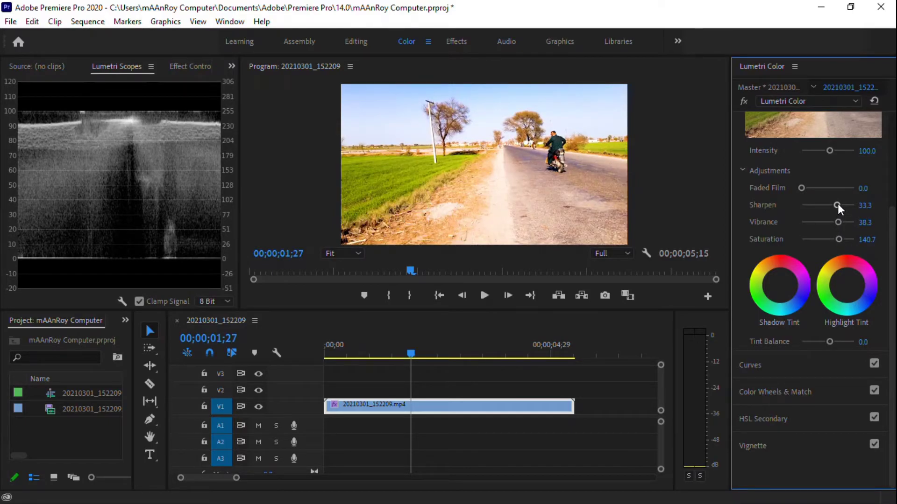
# Set the clip's Sharpen to about 40.7 and bend the midpoint of the white RGB curve downward to darken the midtones
pyautogui.click(838, 205)
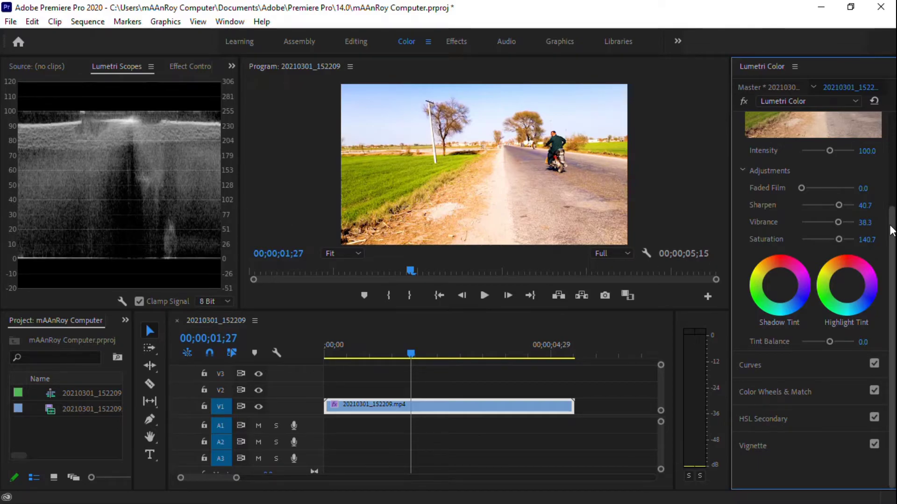
pyautogui.click(749, 365)
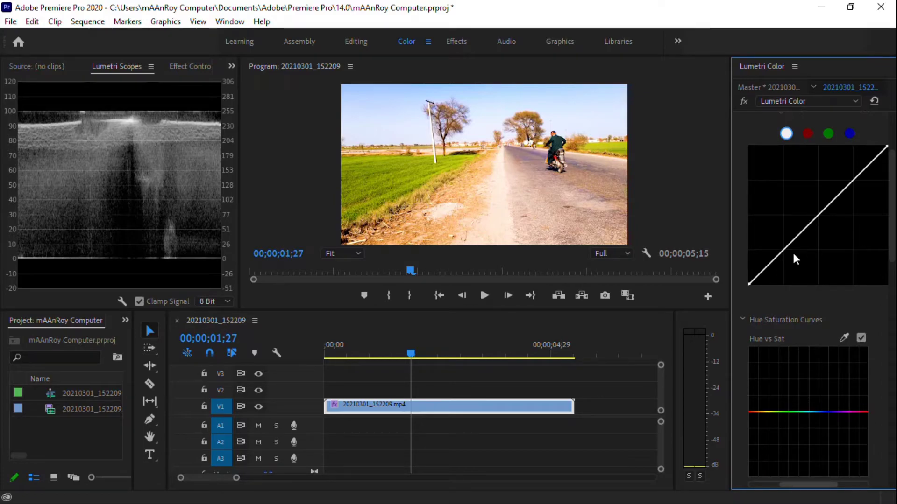
pyautogui.click(817, 215)
pyautogui.moveTo(817, 215); pyautogui.dragTo(822, 219)
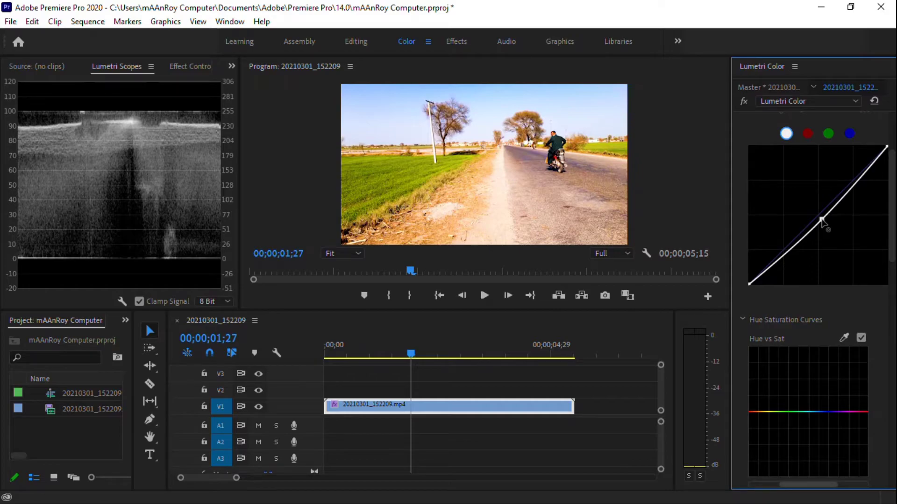
pyautogui.moveTo(821, 220); pyautogui.dragTo(828, 232)
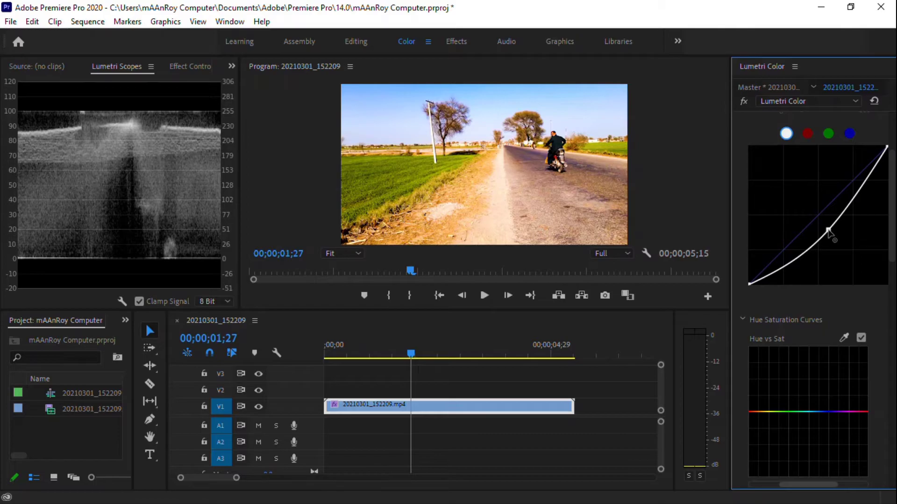
pyautogui.moveTo(828, 232); pyautogui.dragTo(829, 233)
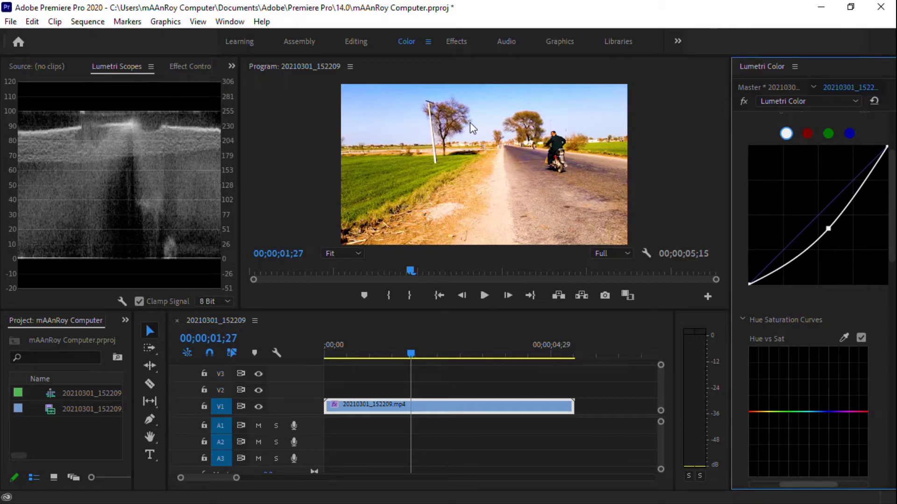
# Try bending the midpoint of the red curve slightly upward and then downward, and reset the red curve
pyautogui.click(808, 135)
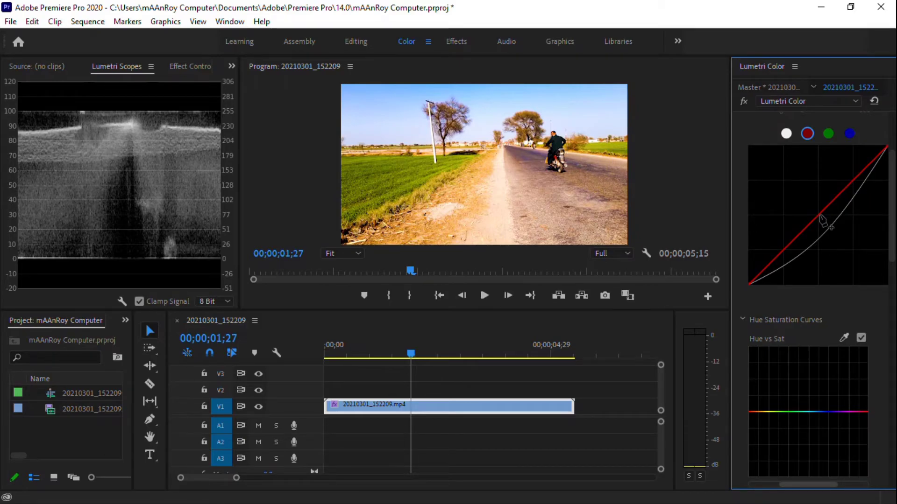
pyautogui.moveTo(821, 219); pyautogui.dragTo(818, 214)
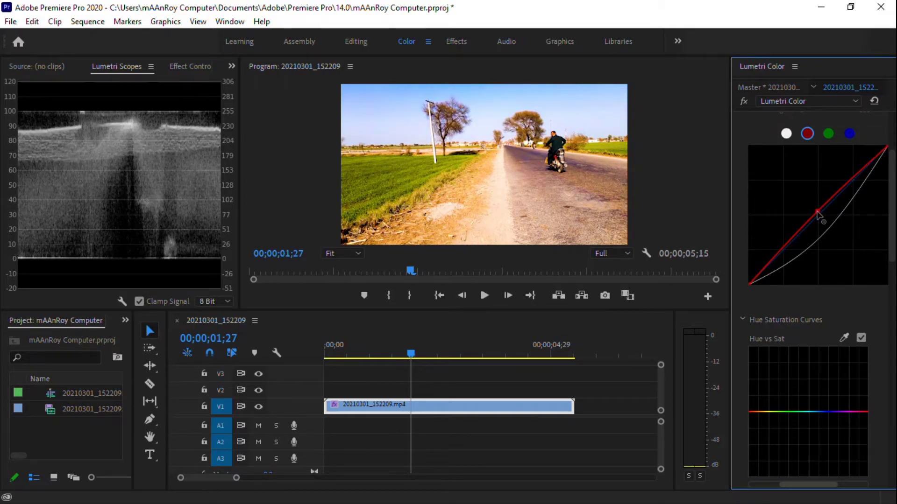
pyautogui.moveTo(818, 212); pyautogui.dragTo(828, 221)
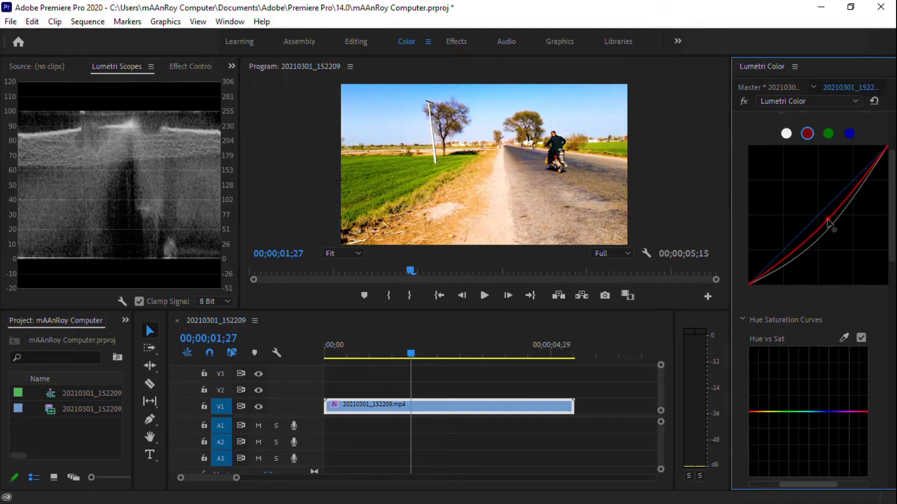
pyautogui.doubleClick(828, 223)
# Try lowering the midpoints of the green and blue curves one after the other, resetting each curve
pyautogui.click(828, 134)
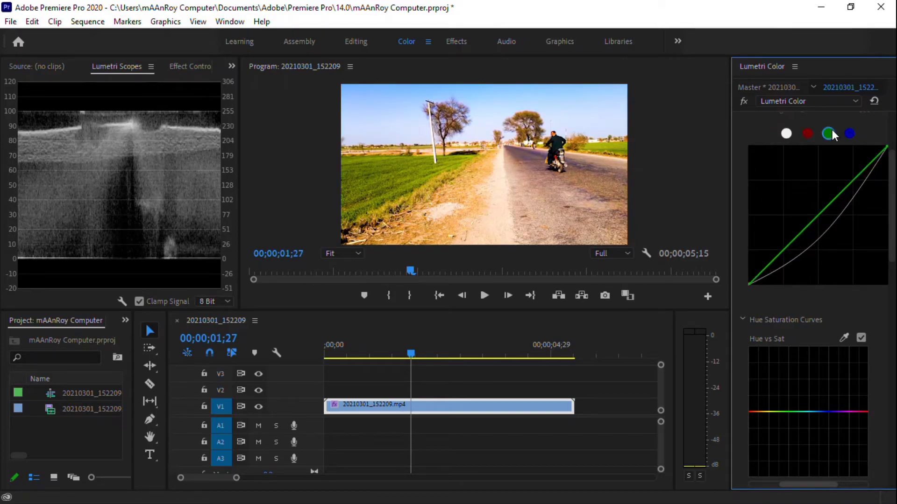
pyautogui.moveTo(819, 215); pyautogui.dragTo(825, 219)
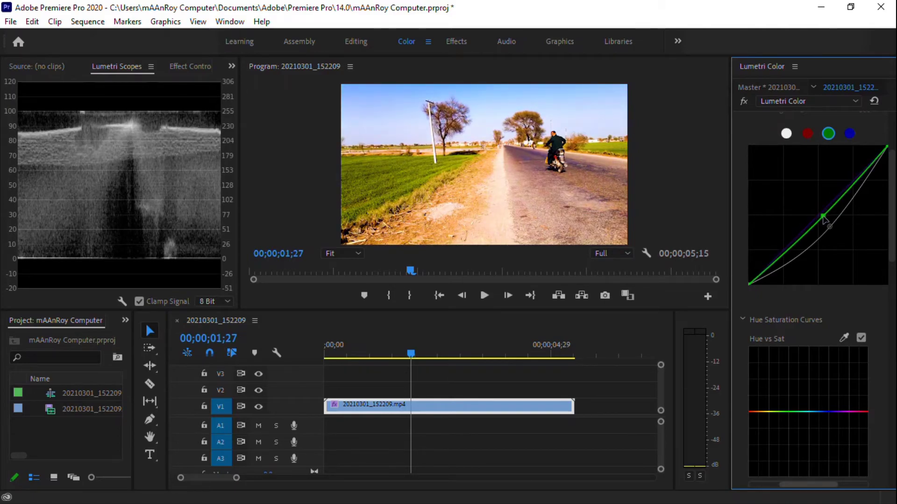
pyautogui.doubleClick(823, 217)
pyautogui.click(850, 134)
pyautogui.moveTo(817, 216); pyautogui.dragTo(823, 223)
pyautogui.doubleClick(823, 222)
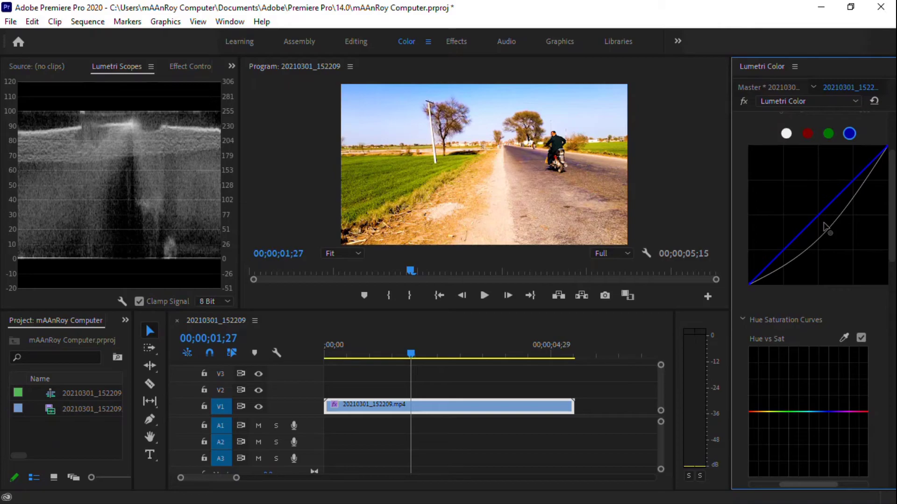
# Look over the hue saturation curves and reopen the clip's Basic Correction settings
pyautogui.scroll(-5, 894, 208)
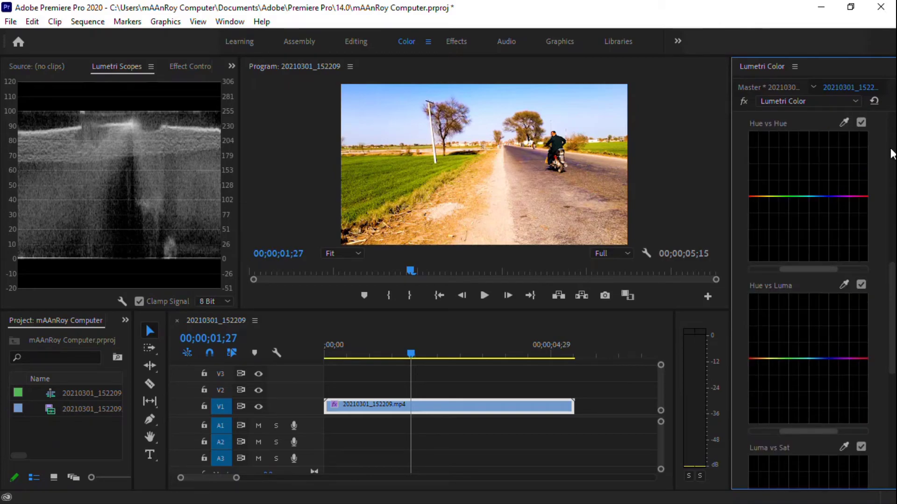
pyautogui.moveTo(891, 290); pyautogui.dragTo(890, 140)
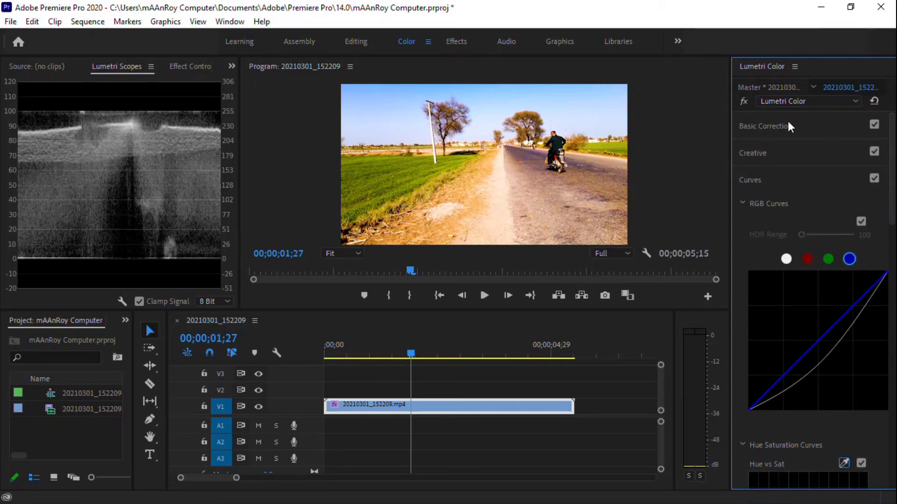
pyautogui.click(752, 126)
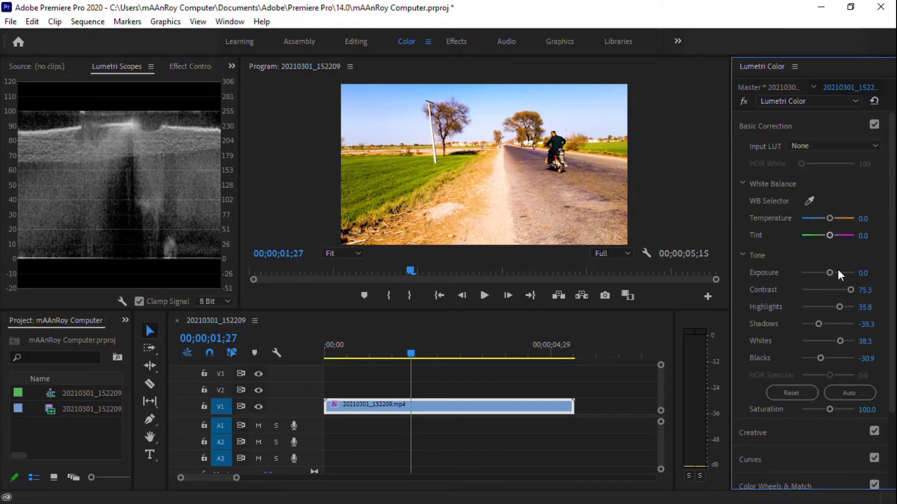
# Try Exposure values of 0.3 and -0.3 on the clip to compare their effect on the Lumetri Scopes
pyautogui.click(859, 274)
pyautogui.write('.3')
pyautogui.press('Return')
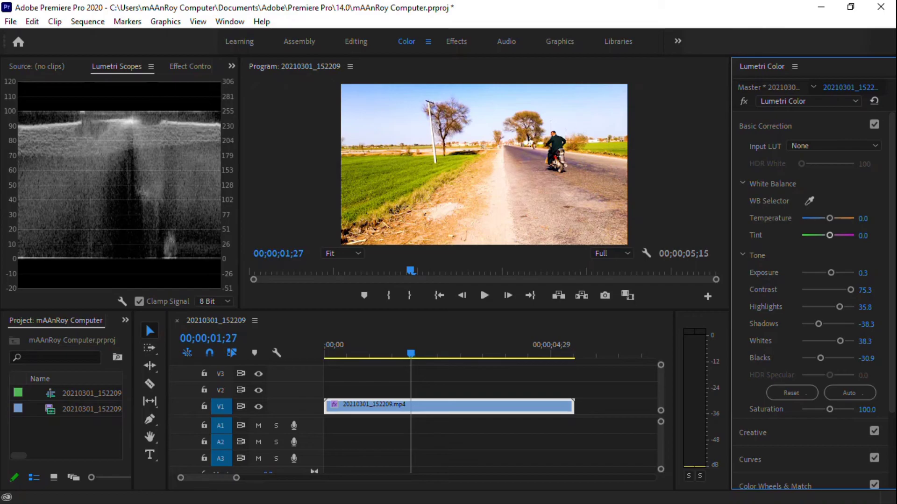
pyautogui.click(855, 273)
pyautogui.click(870, 272)
pyautogui.write('-')
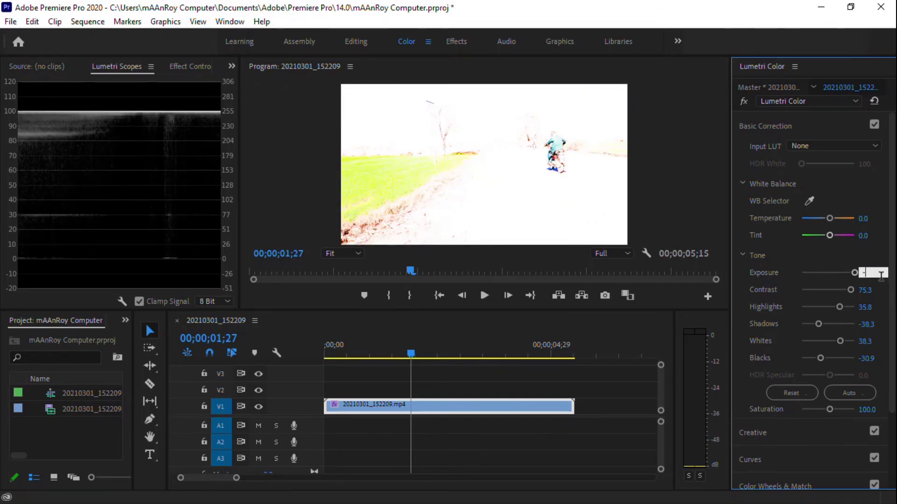
pyautogui.write('0.3')
pyautogui.press('Return')
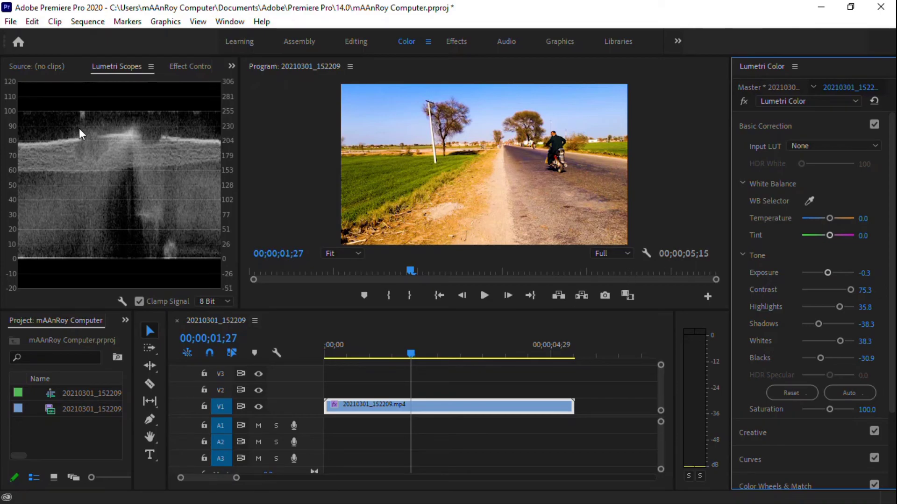
# Set the clip's Exposure to 0.1
pyautogui.click(859, 277)
pyautogui.write('0.1')
pyautogui.press('Return')
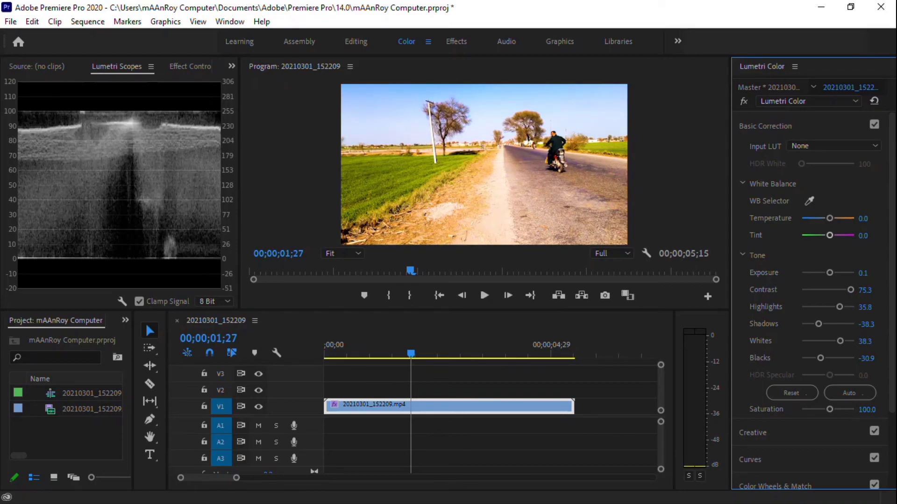